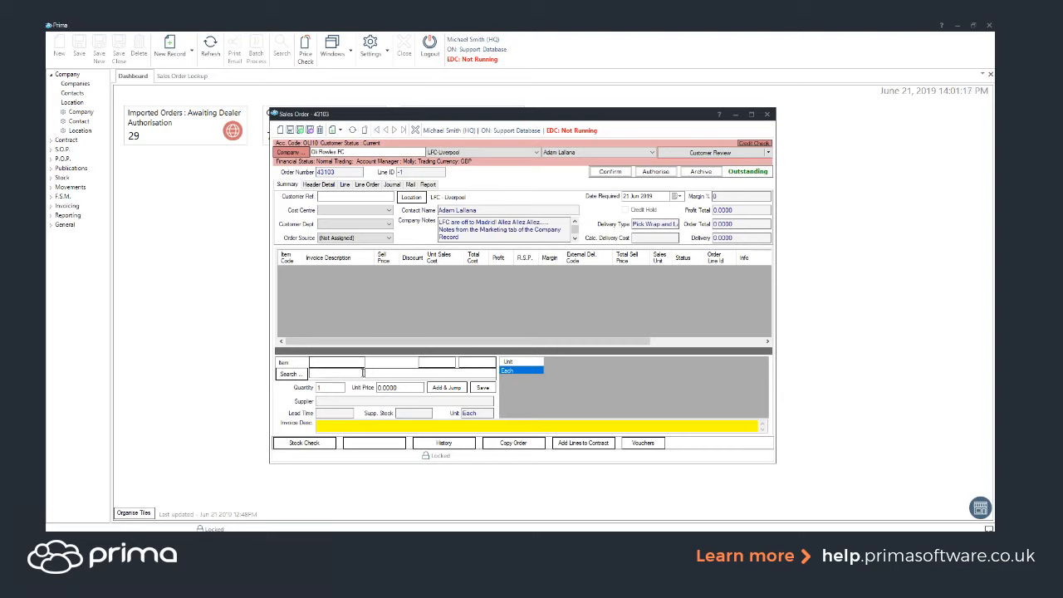
Step: Look up item code KF24001 for a new line on the sales order
{"action": "left_click", "coordinate": [349, 373]}
{"action": "type", "text": "kf2440"}
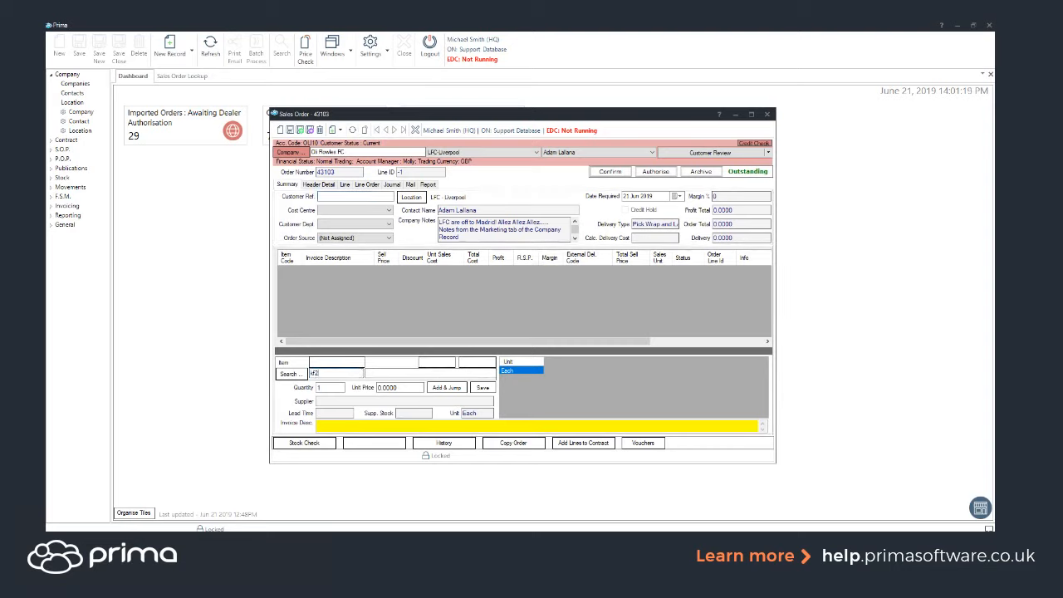
{"action": "key", "text": "BackSpace"}
{"action": "key", "text": "BackSpace"}
{"action": "type", "text": "001"}
{"action": "left_click", "coordinate": [284, 375]}
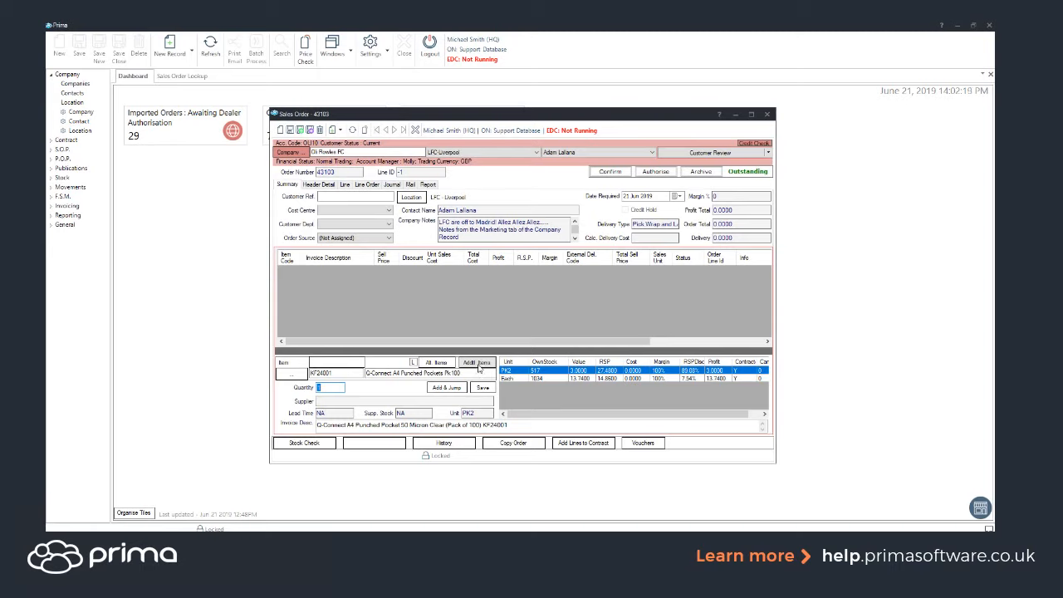
Step: Move the five additional items from KF71446 to the Elba yellow lever arch file beside KF24001, and add all the items to the order
{"action": "left_click", "coordinate": [478, 366]}
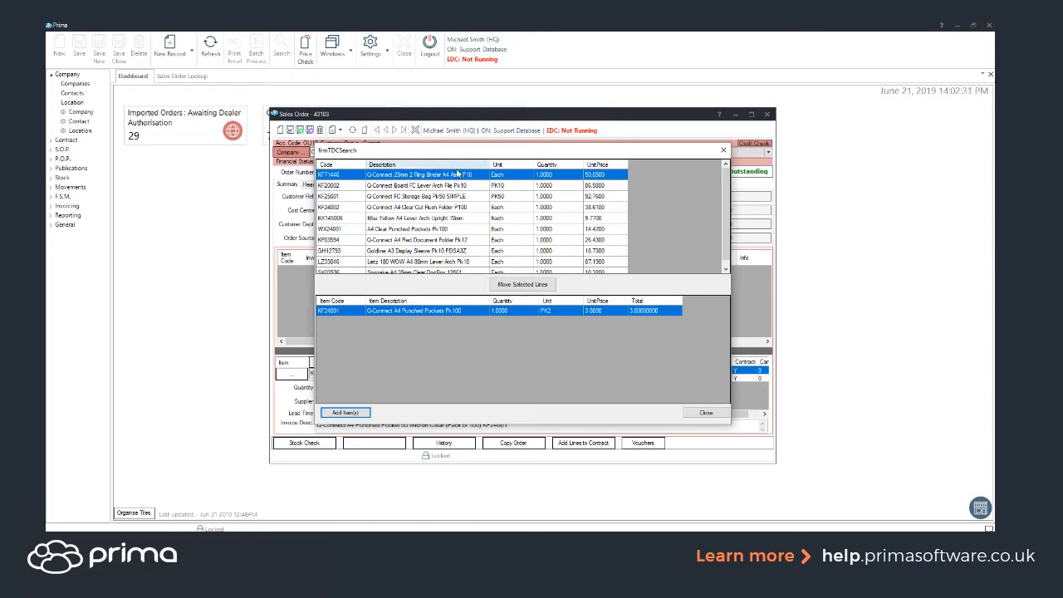
{"action": "left_click", "coordinate": [453, 185]}
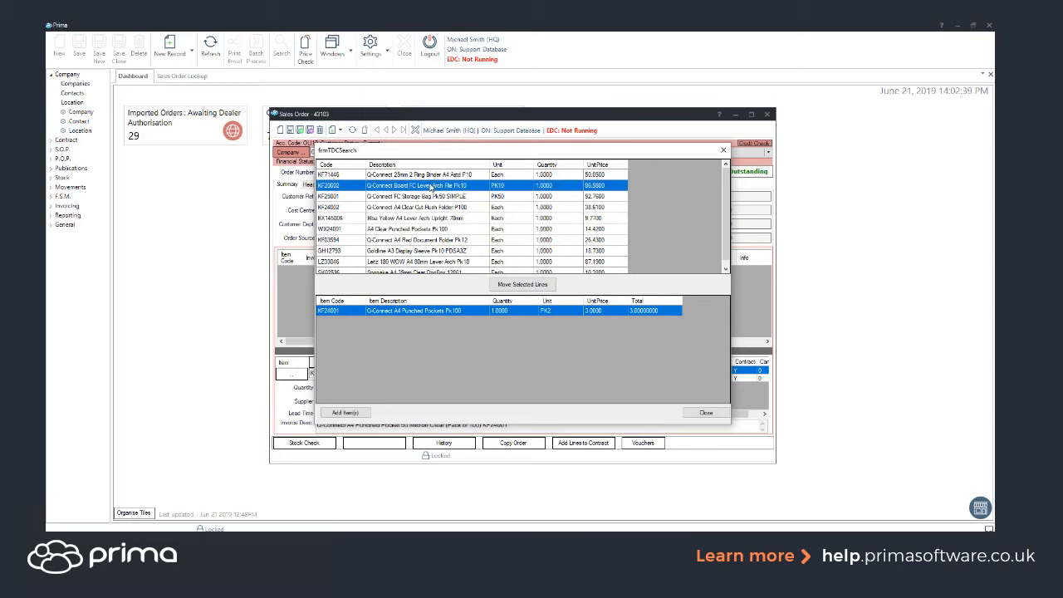
{"action": "left_click", "coordinate": [436, 176]}
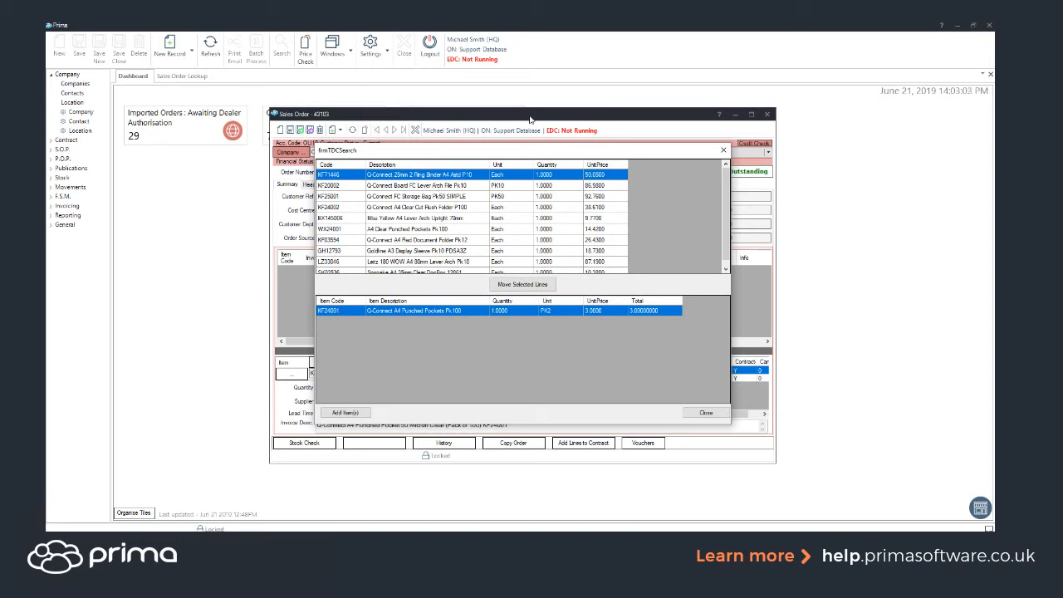
{"action": "left_click", "coordinate": [441, 219]}
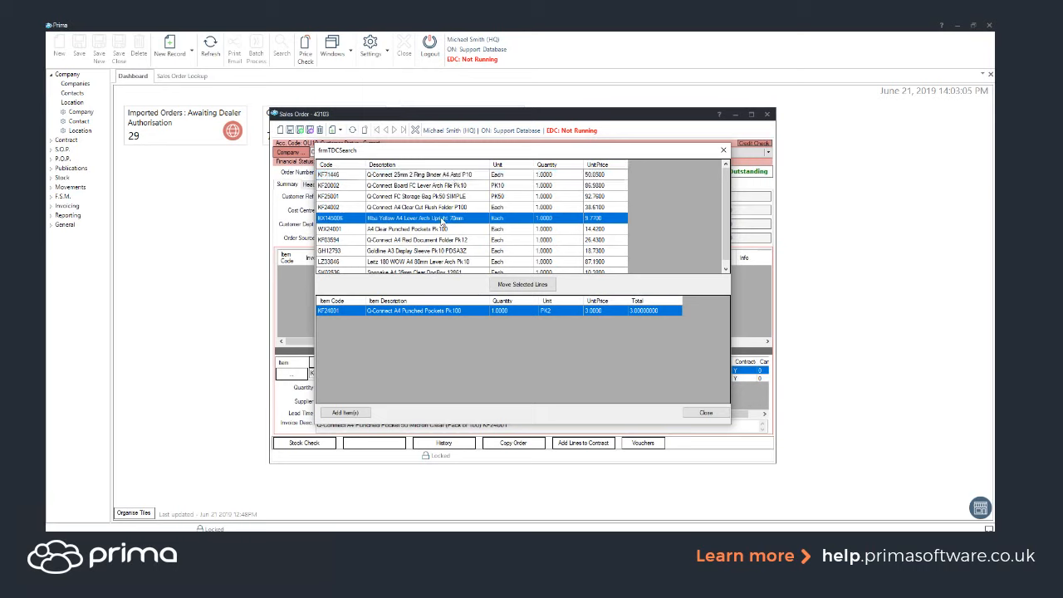
{"action": "left_click", "coordinate": [442, 219], "text": "shift"}
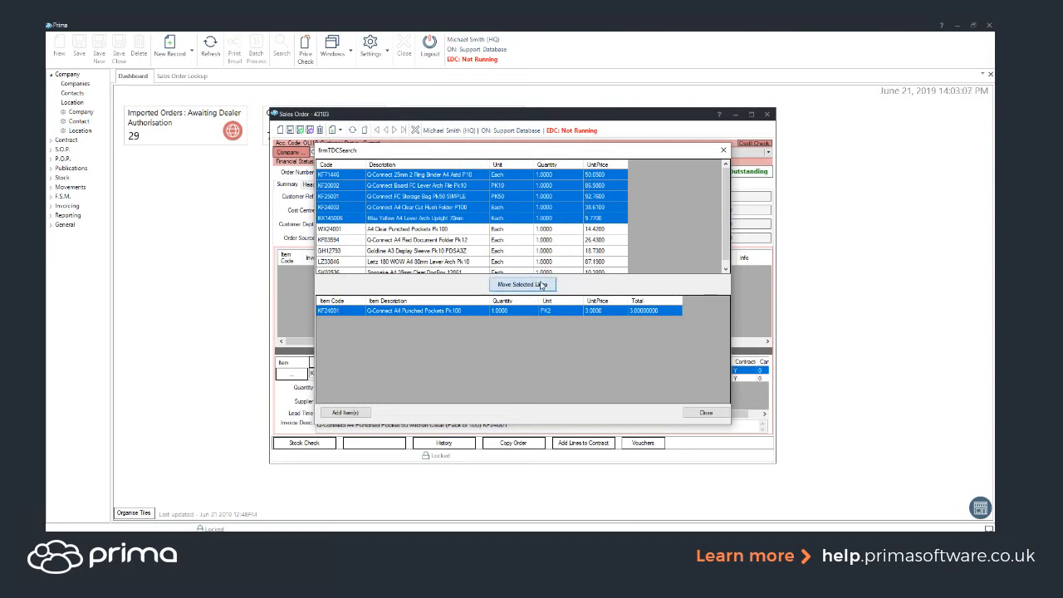
{"action": "left_click", "coordinate": [541, 286]}
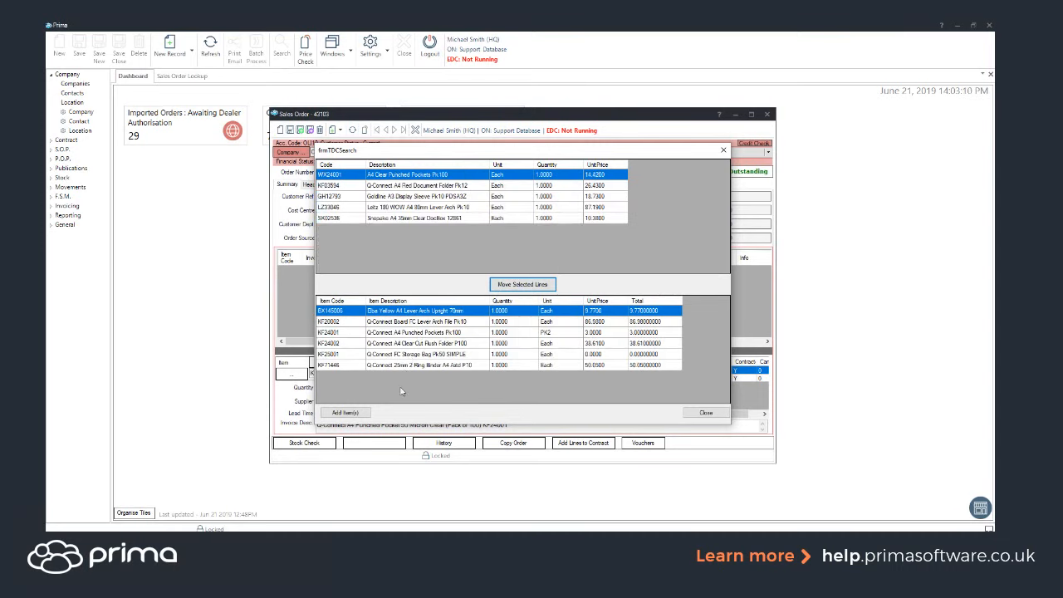
{"action": "left_click", "coordinate": [359, 413]}
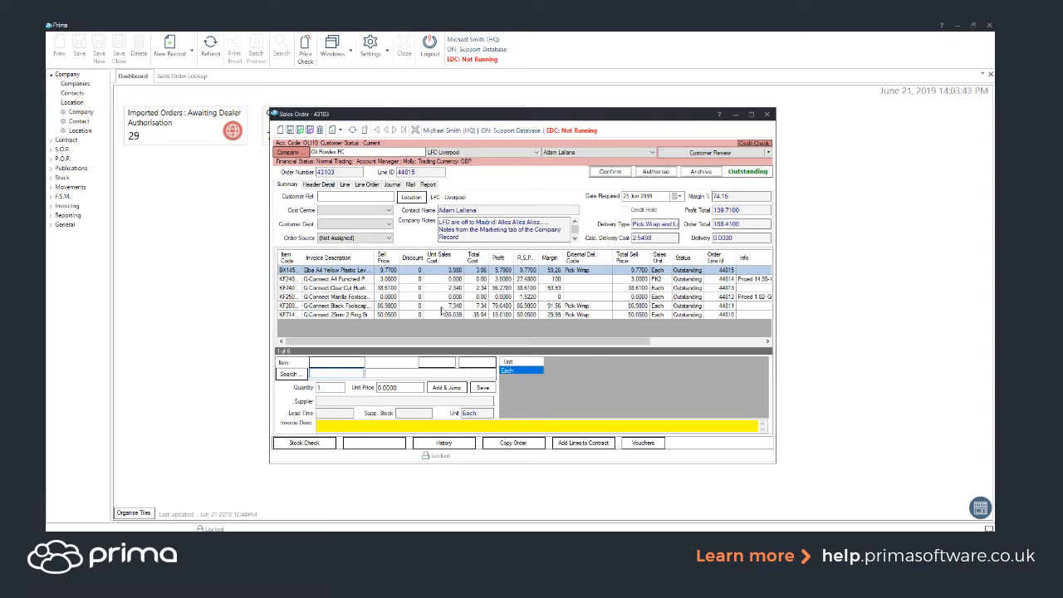
Step: Enter "test" as the customer reference and save the sales order
{"action": "left_click", "coordinate": [353, 196]}
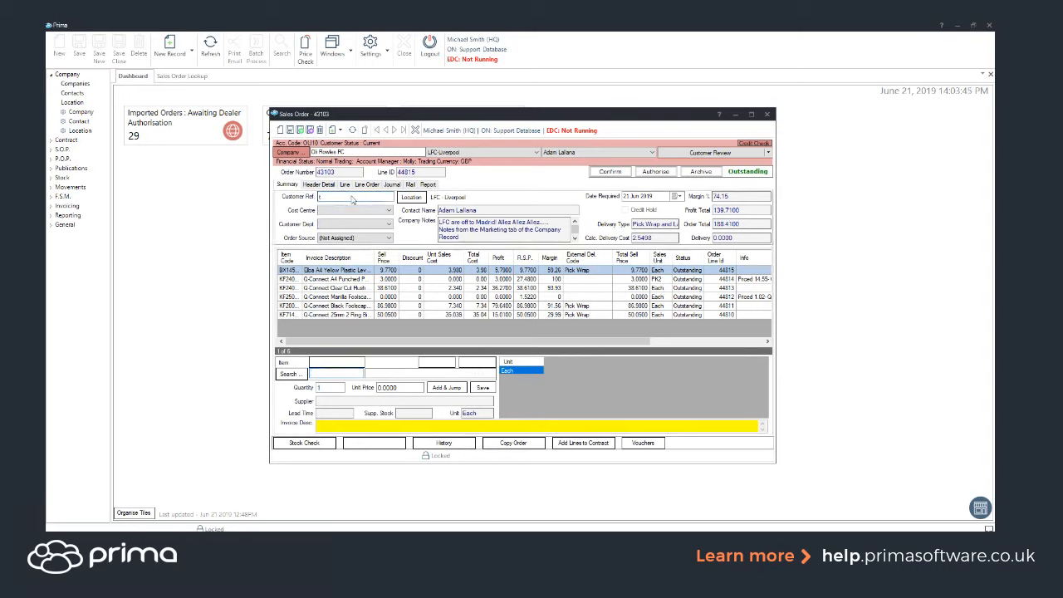
{"action": "type", "text": "test"}
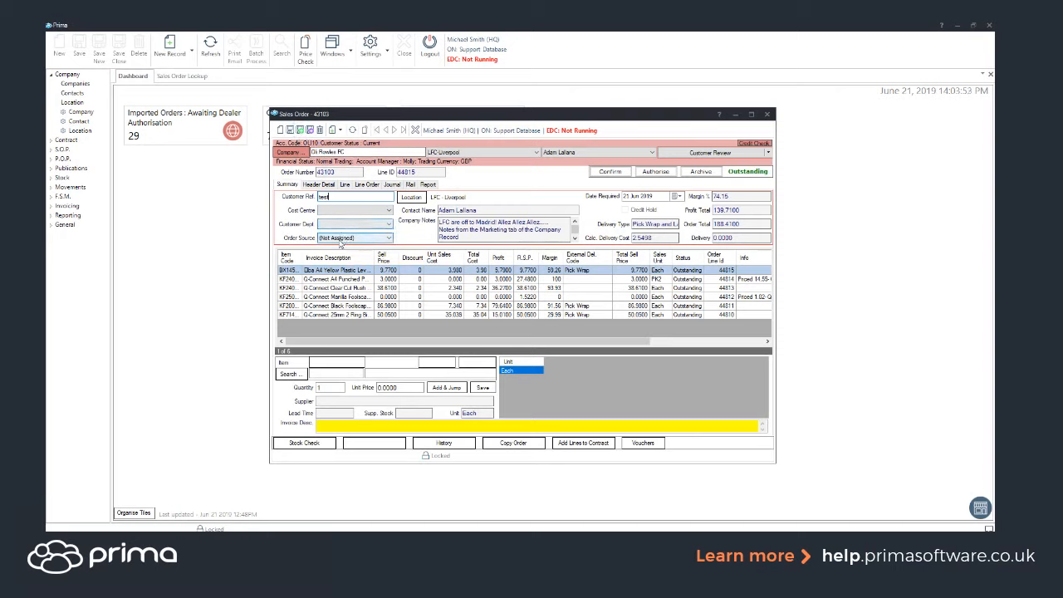
{"action": "key", "text": "ctrl+s"}
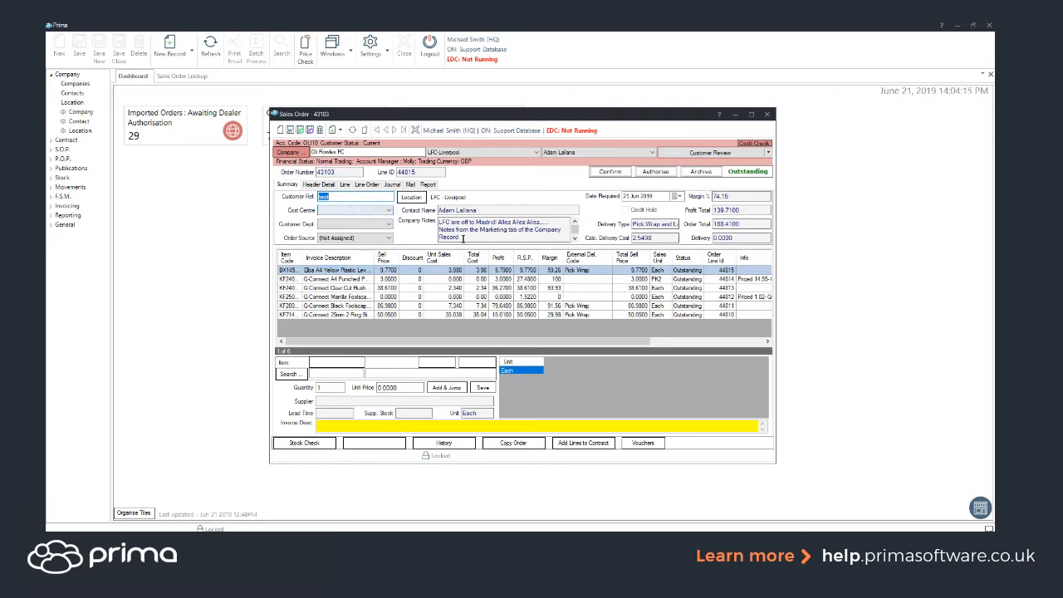
Step: Delete the Q-Connect cut flush folder line and the Q-Connect 25mm 2 ring binder line from the order
{"action": "left_click", "coordinate": [338, 281]}
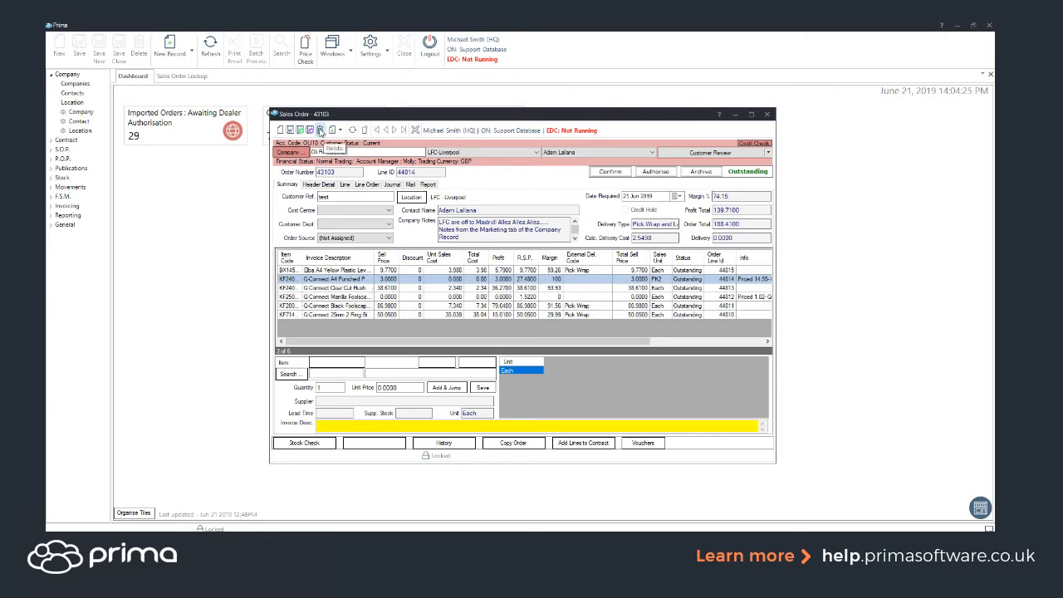
{"action": "left_click", "coordinate": [331, 287]}
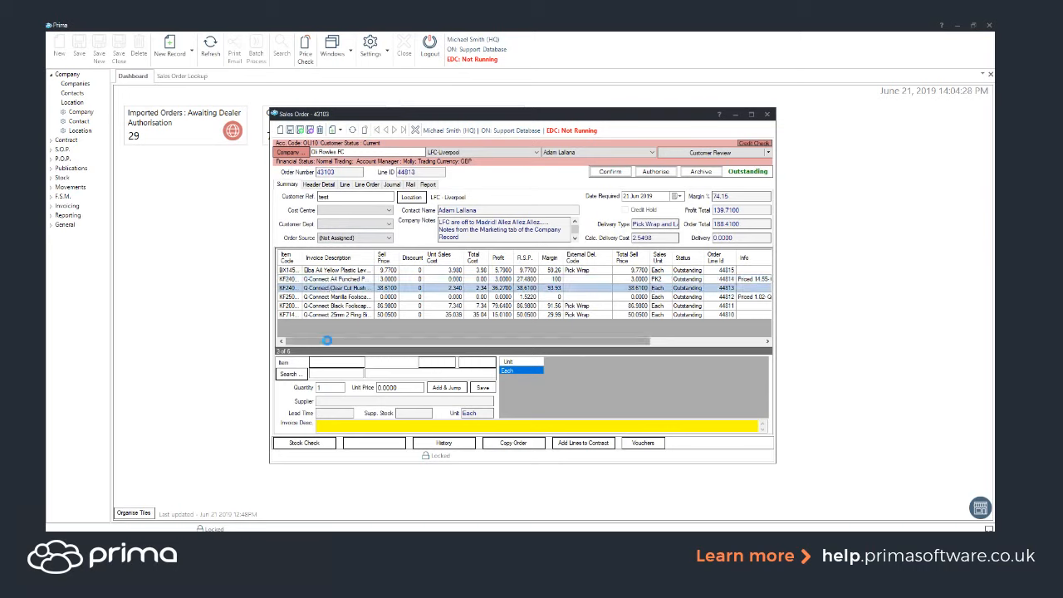
{"action": "key", "text": "Delete"}
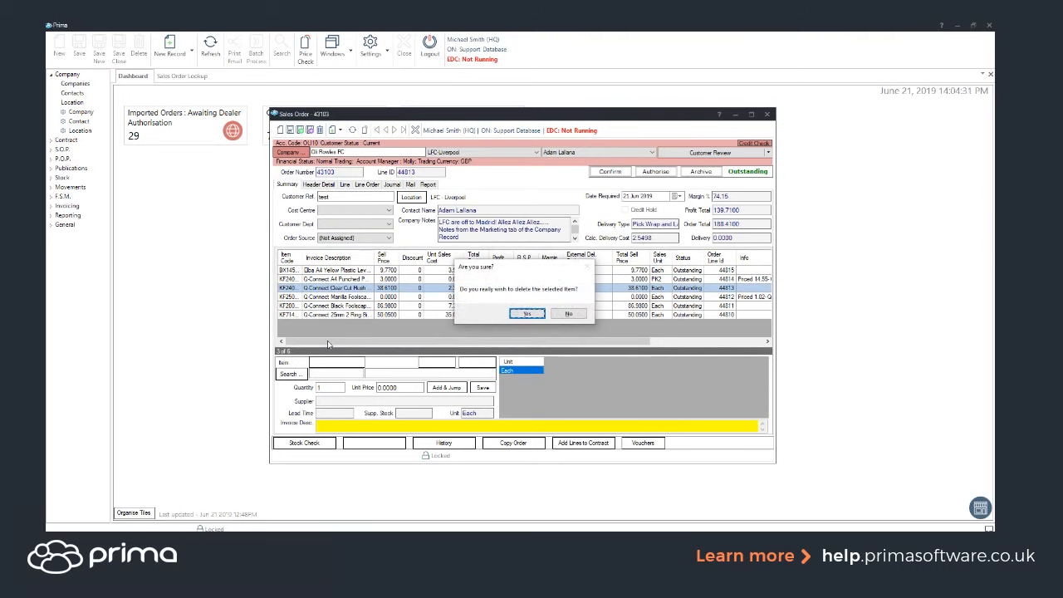
{"action": "key", "text": "Return"}
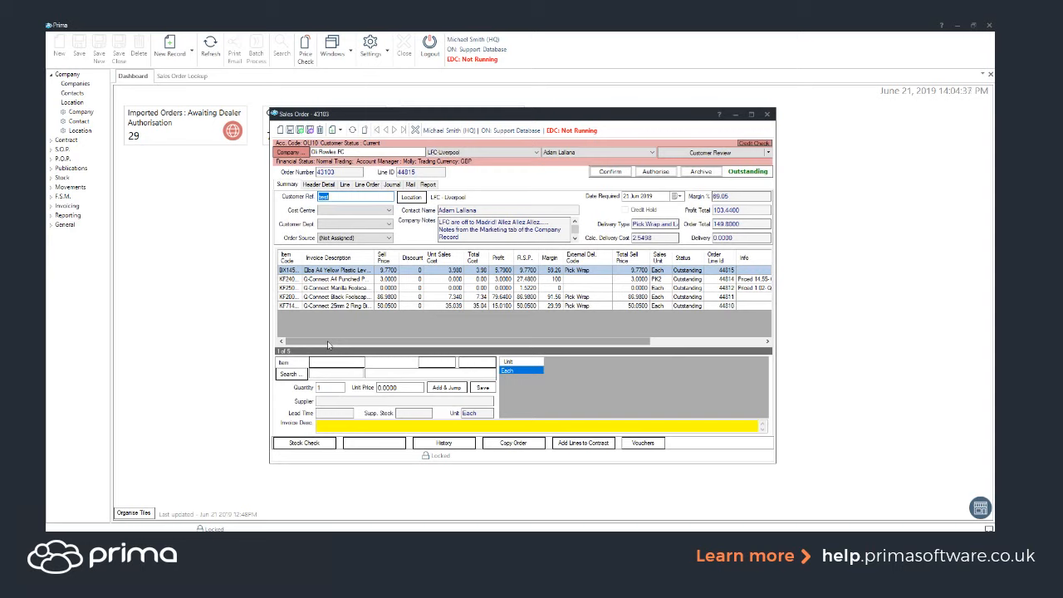
{"action": "left_click", "coordinate": [322, 305]}
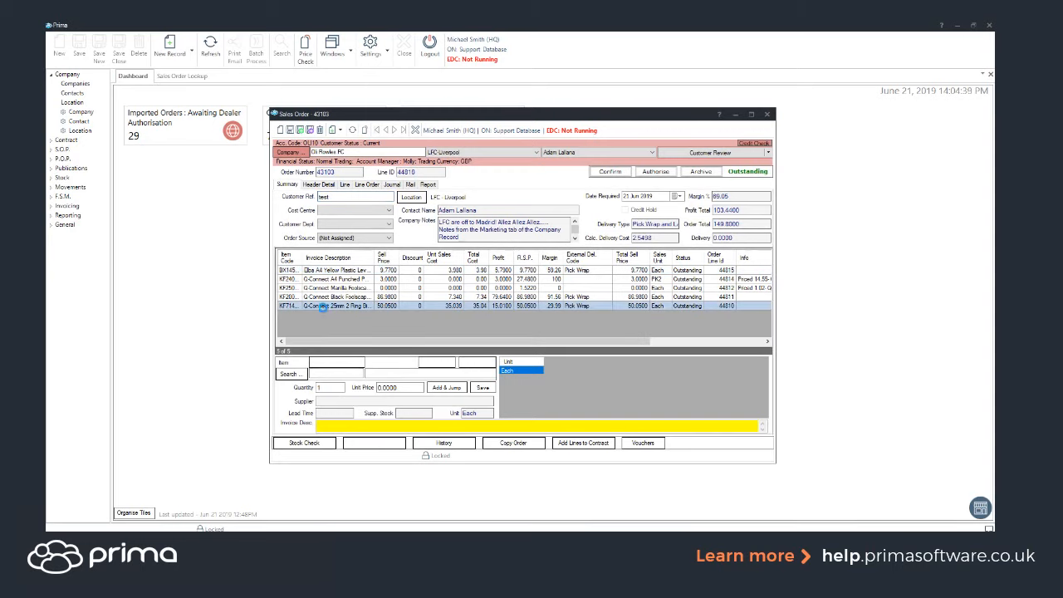
{"action": "key", "text": "Delete"}
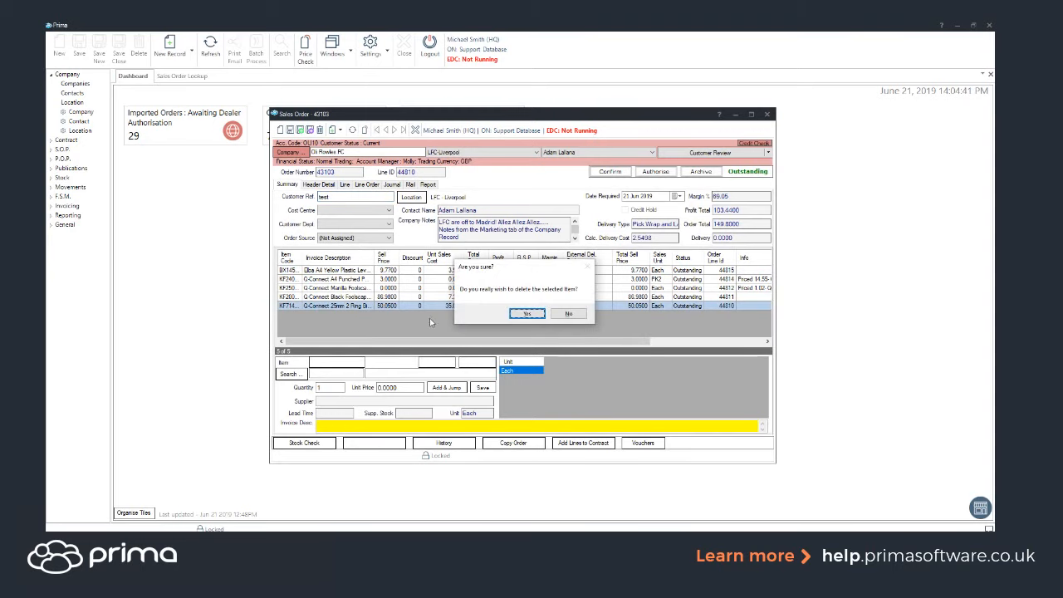
{"action": "key", "text": "Return"}
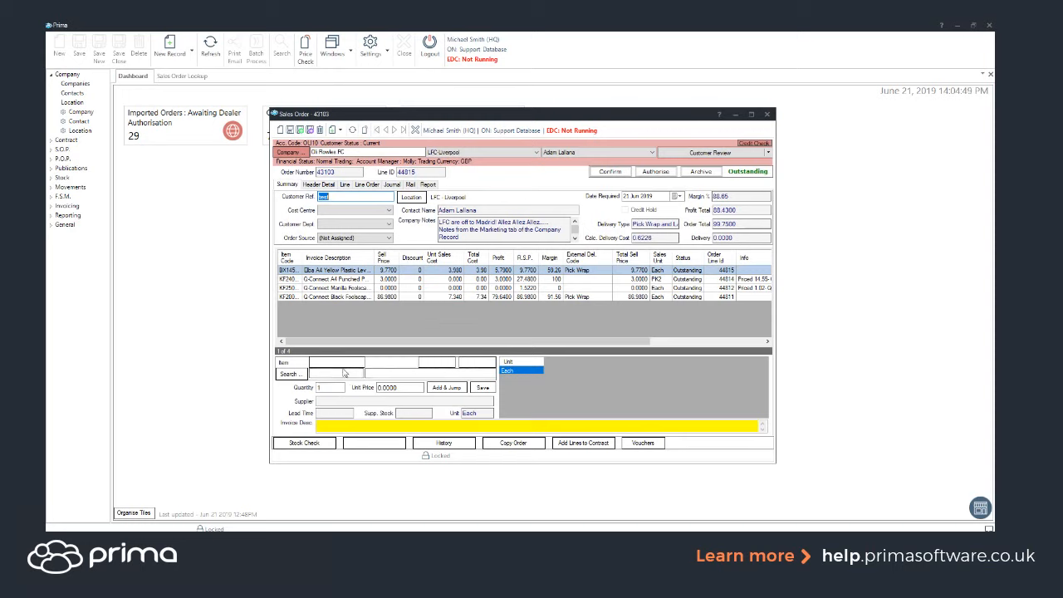
{"action": "left_click", "coordinate": [339, 371]}
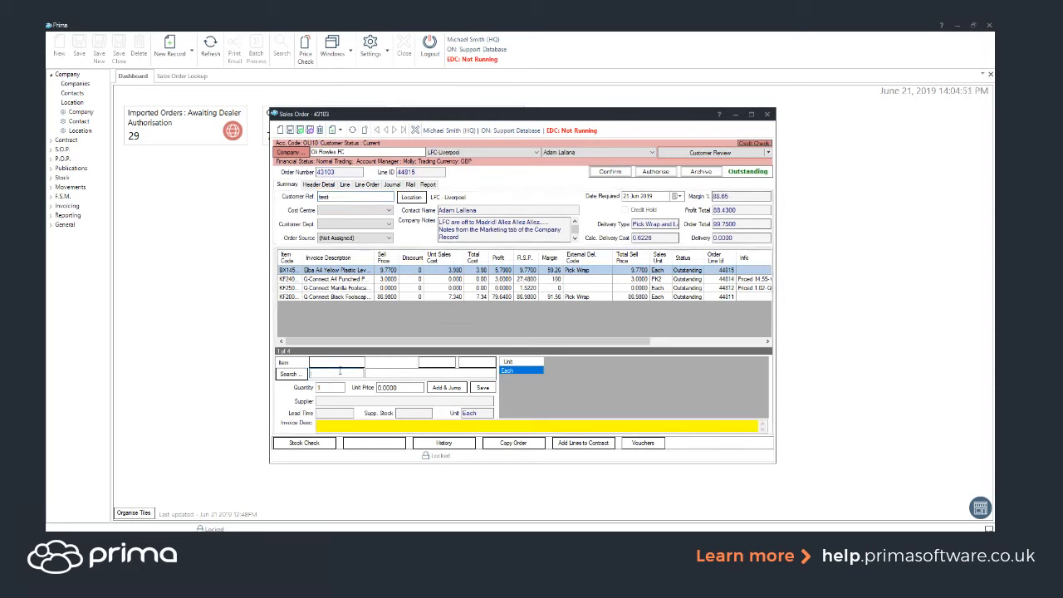
{"action": "type", "text": "kf20001"}
{"action": "key", "text": "Return"}
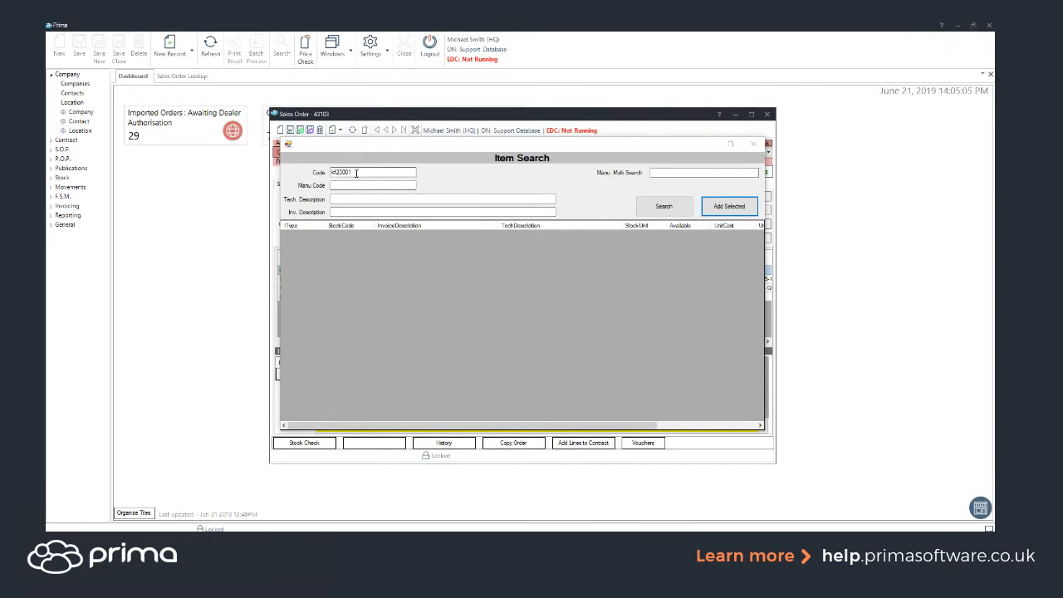
{"action": "left_click", "coordinate": [343, 172]}
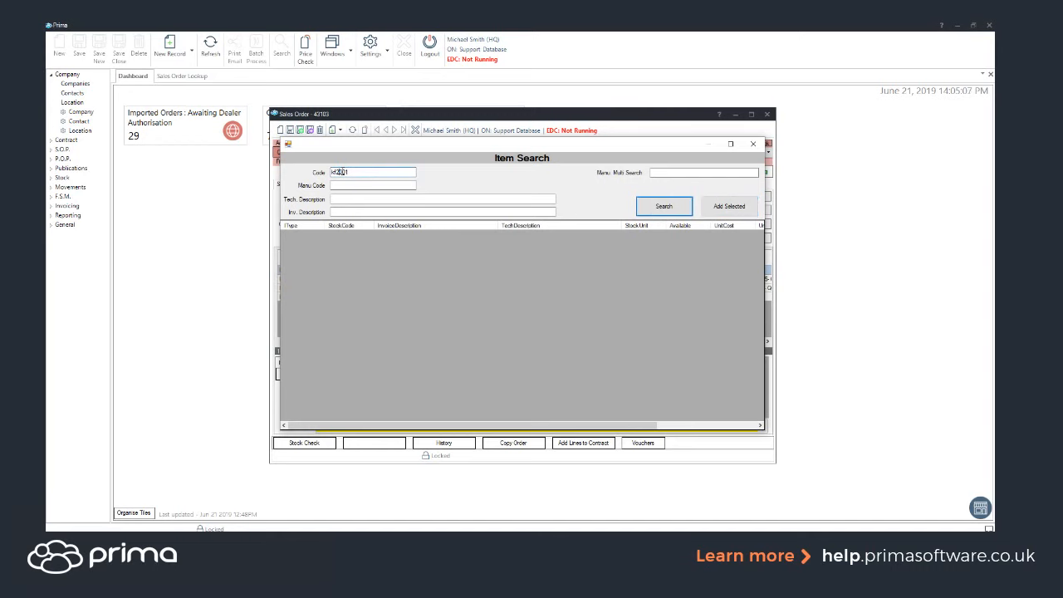
{"action": "key", "text": "BackSpace"}
{"action": "type", "text": "4"}
{"action": "left_click", "coordinate": [753, 143]}
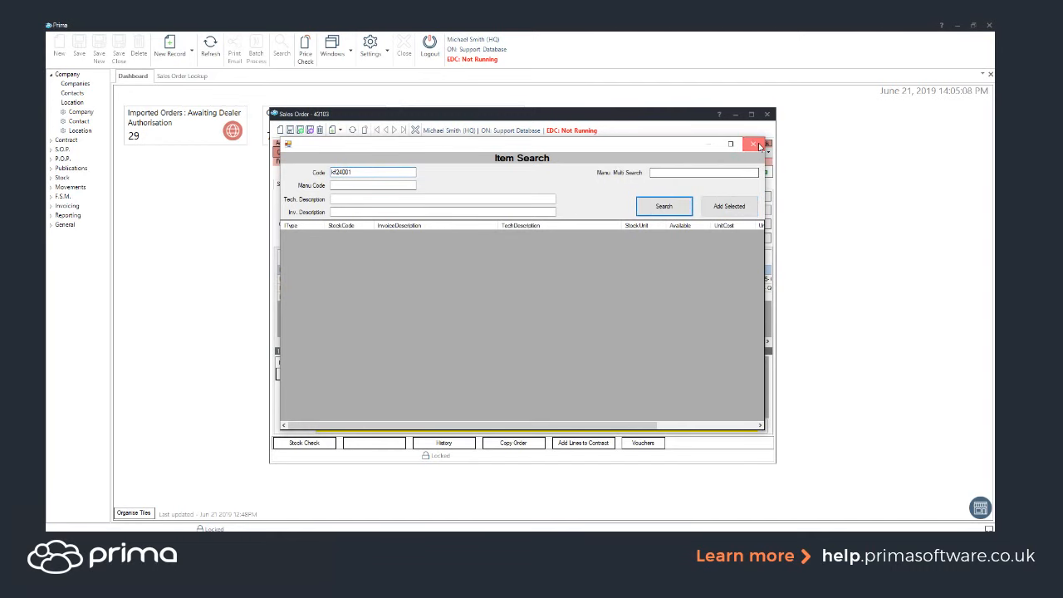
Step: Load item KF24001 into the order's line entry and refresh the sales order to discard the unsaved entry
{"action": "left_click", "coordinate": [320, 373]}
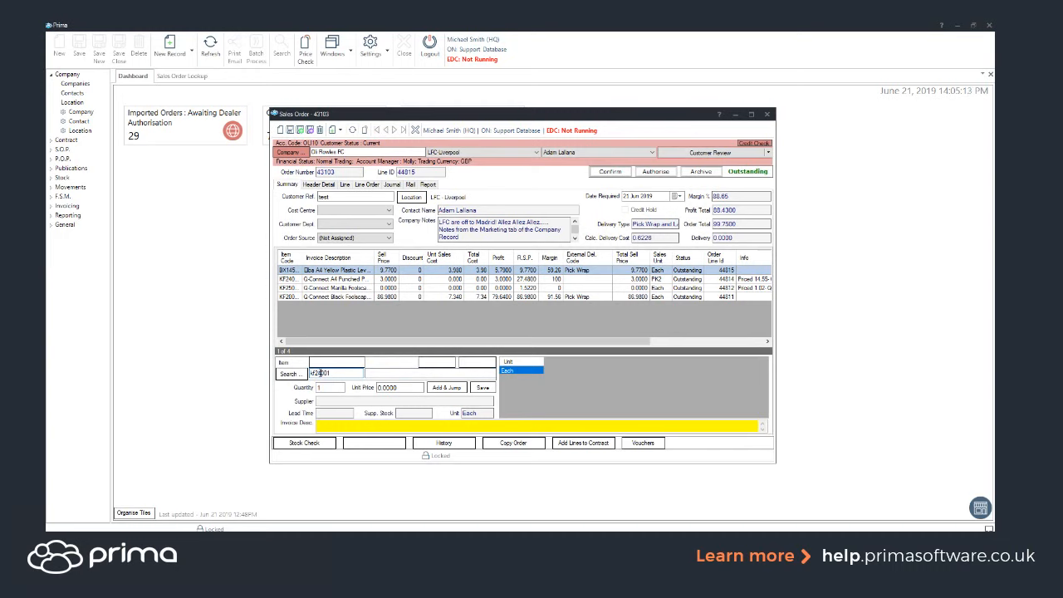
{"action": "key", "text": "Tab"}
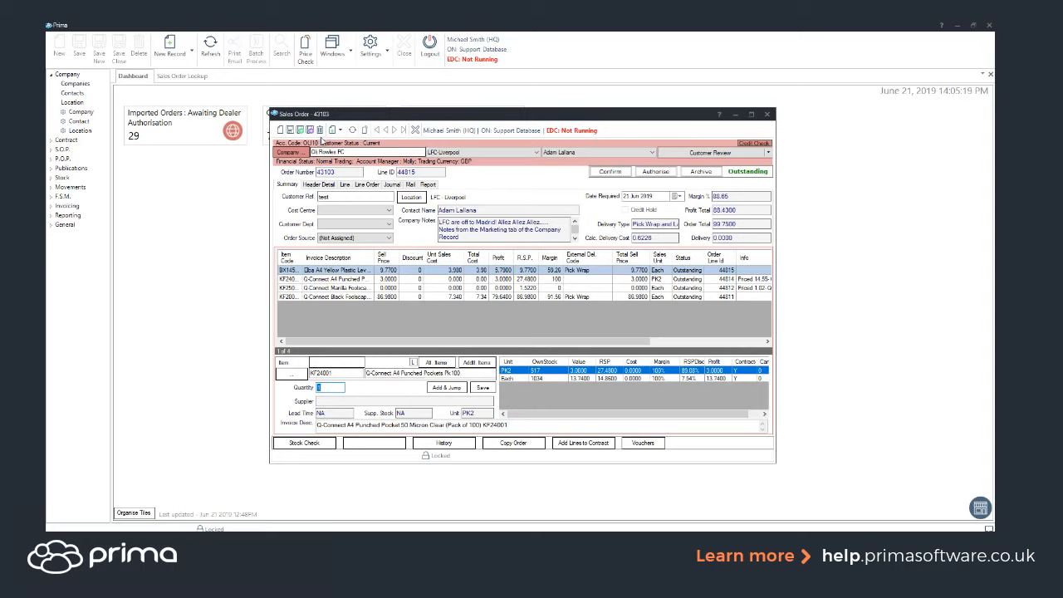
{"action": "left_click", "coordinate": [352, 130]}
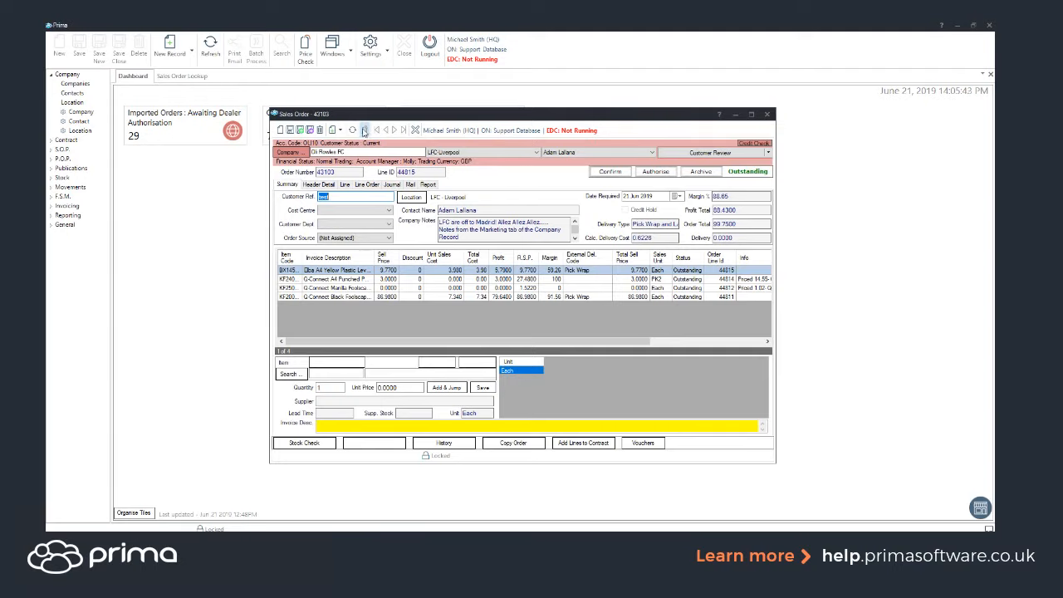
Step: Search the outstanding orders in the Sales Order Lookup and open the third order in the list
{"action": "left_click", "coordinate": [190, 297]}
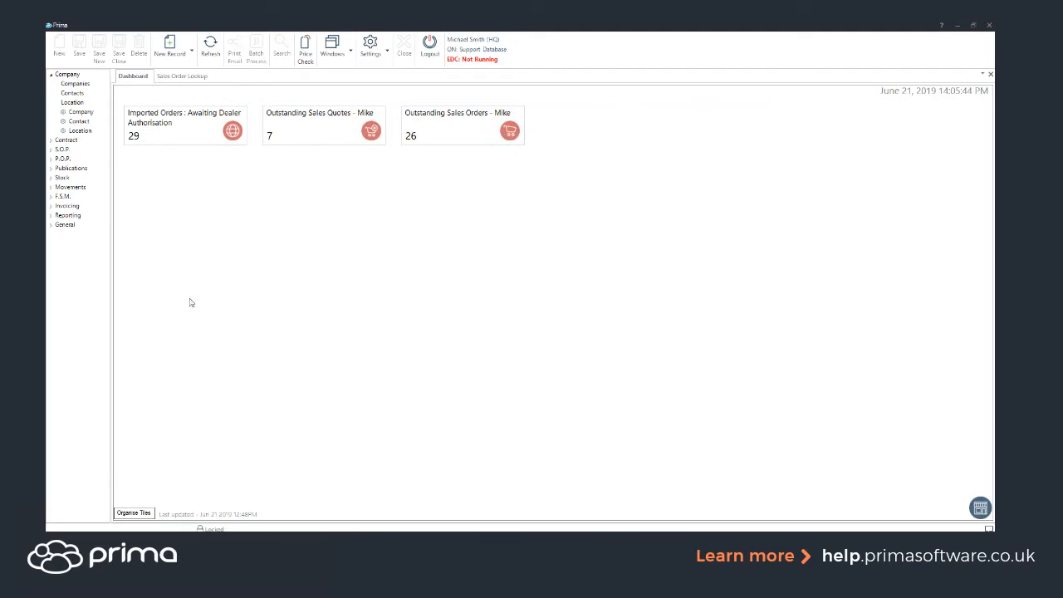
{"action": "left_click", "coordinate": [189, 79]}
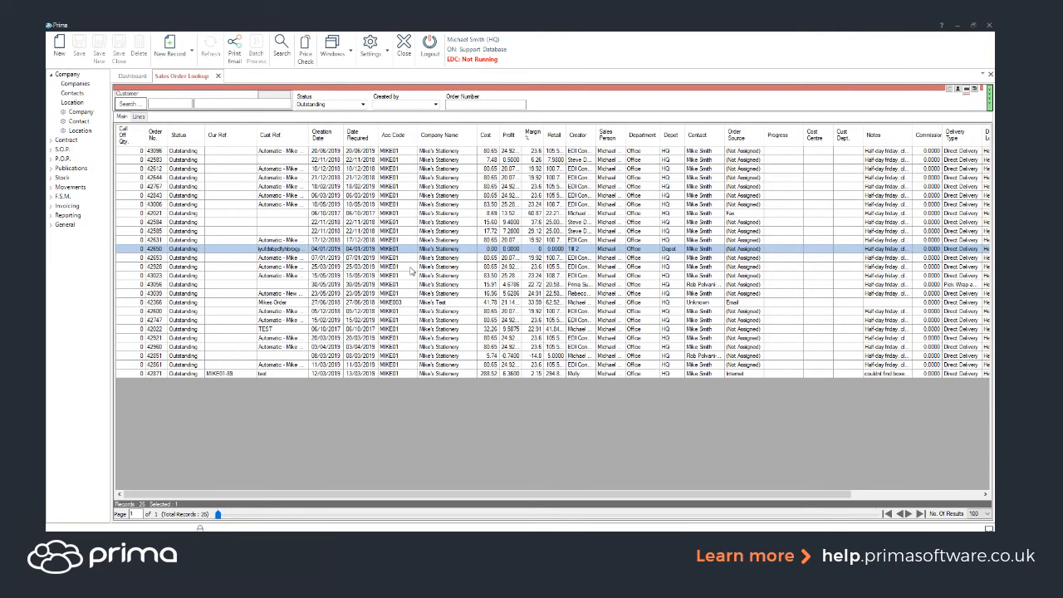
{"action": "left_click", "coordinate": [283, 53]}
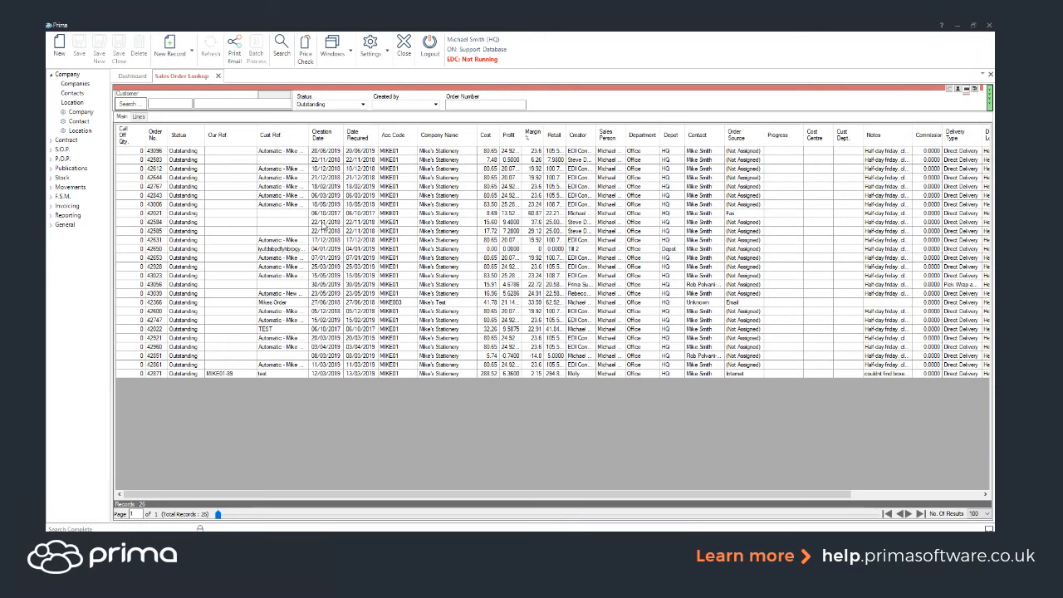
{"action": "left_click", "coordinate": [420, 168]}
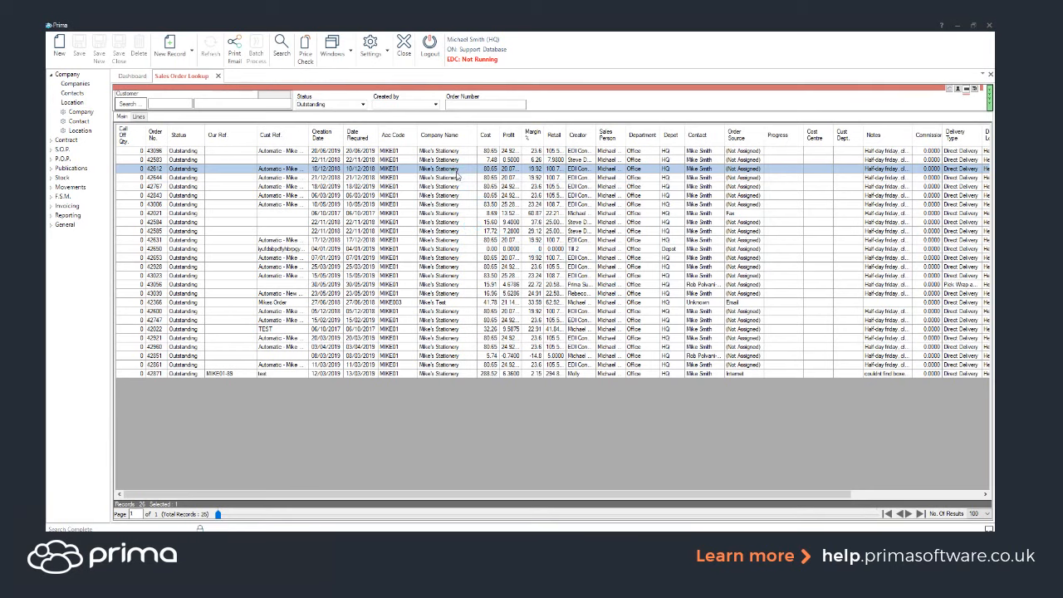
{"action": "double_click", "coordinate": [457, 165]}
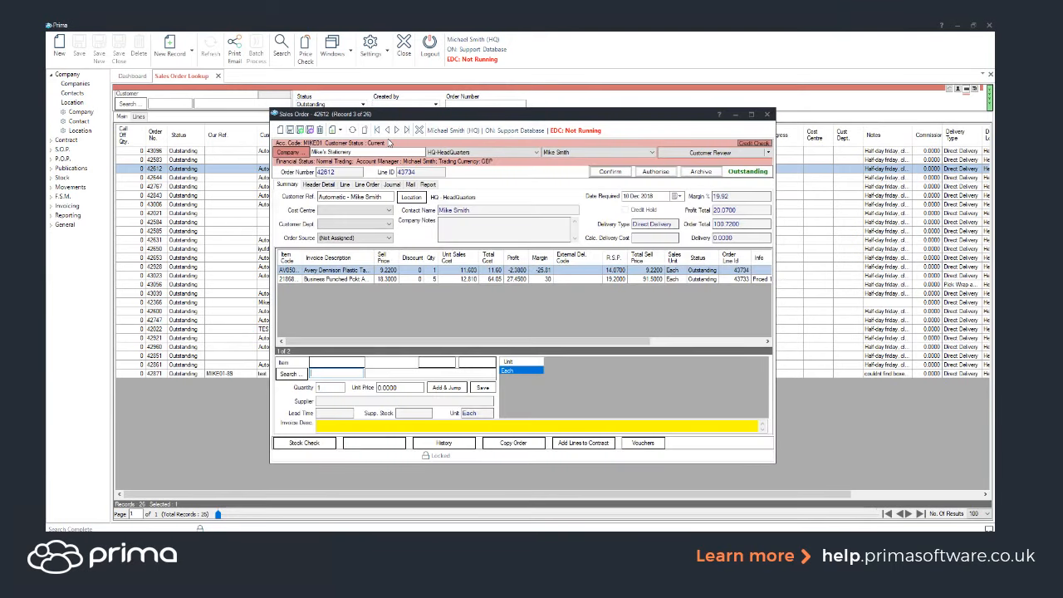
Step: Search the outstanding sales orders by individual lines, select an Avery Dennison line, and return to the main order list
{"action": "left_click", "coordinate": [193, 402]}
{"action": "left_click", "coordinate": [139, 116]}
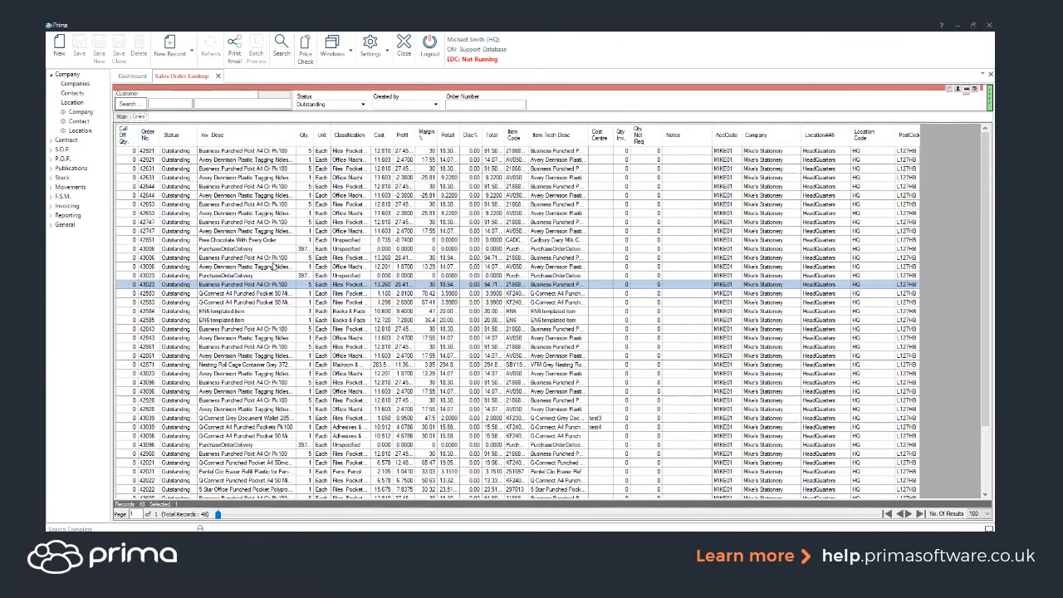
{"action": "left_click", "coordinate": [281, 52]}
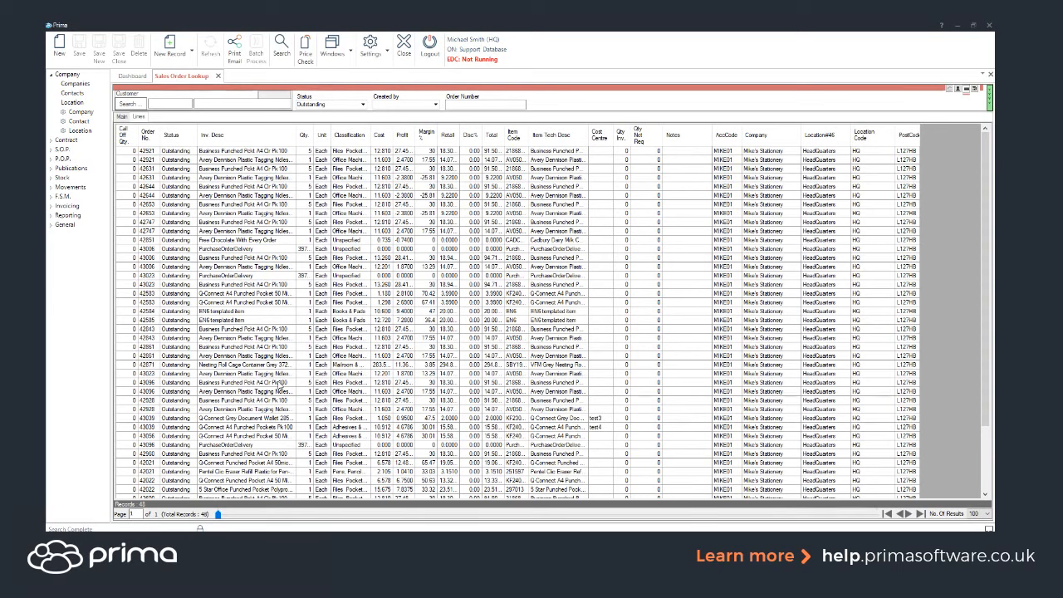
{"action": "left_click", "coordinate": [430, 214]}
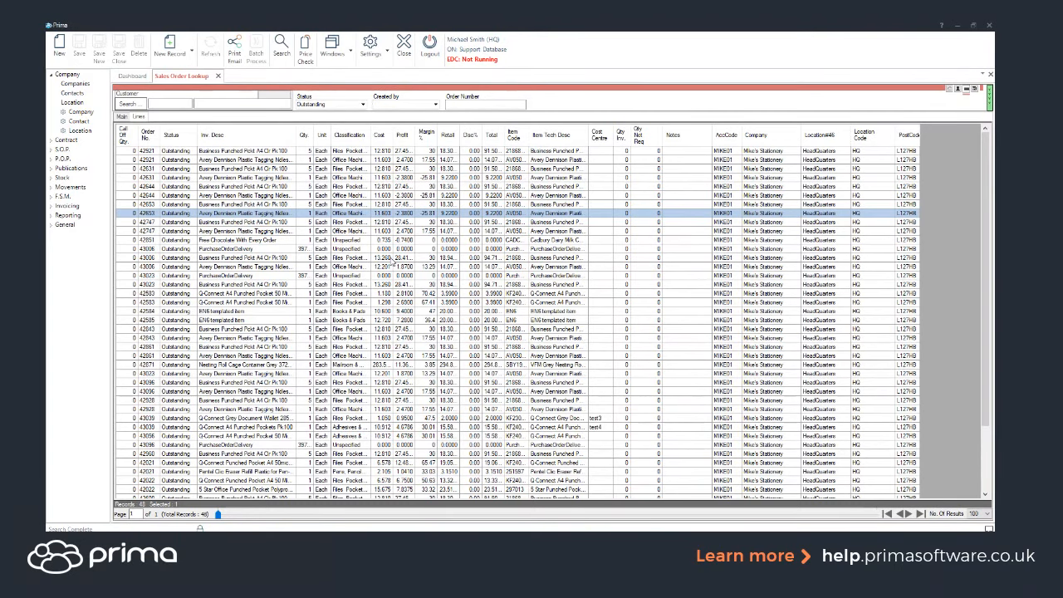
{"action": "left_click", "coordinate": [126, 117]}
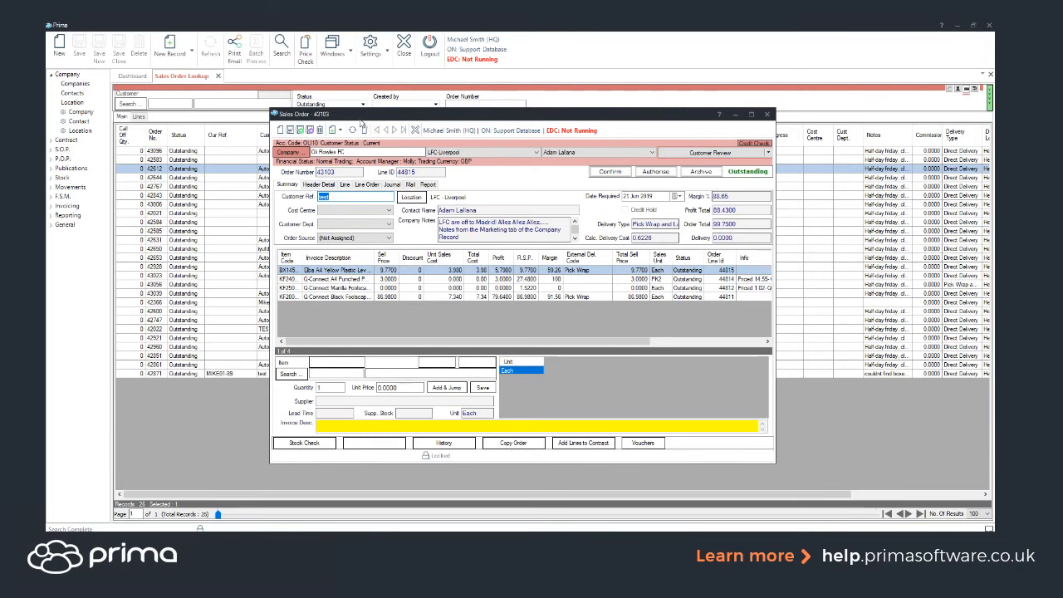
Step: Search the companies for "mike" and change the order's company to Mike's Stationery, account MIKE01, at the HQ location
{"action": "left_click", "coordinate": [365, 153]}
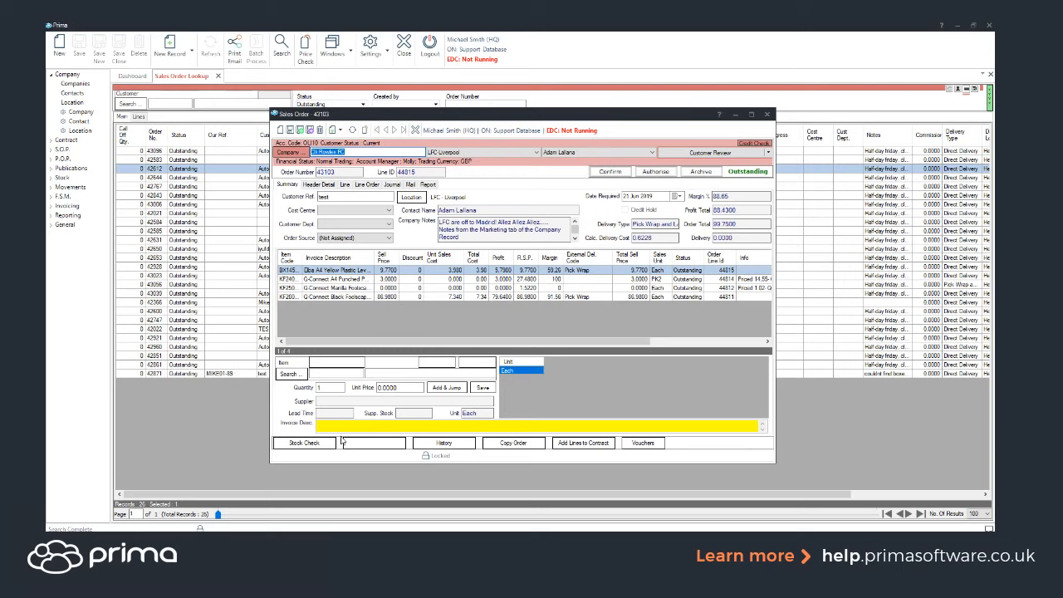
{"action": "type", "text": "mike"}
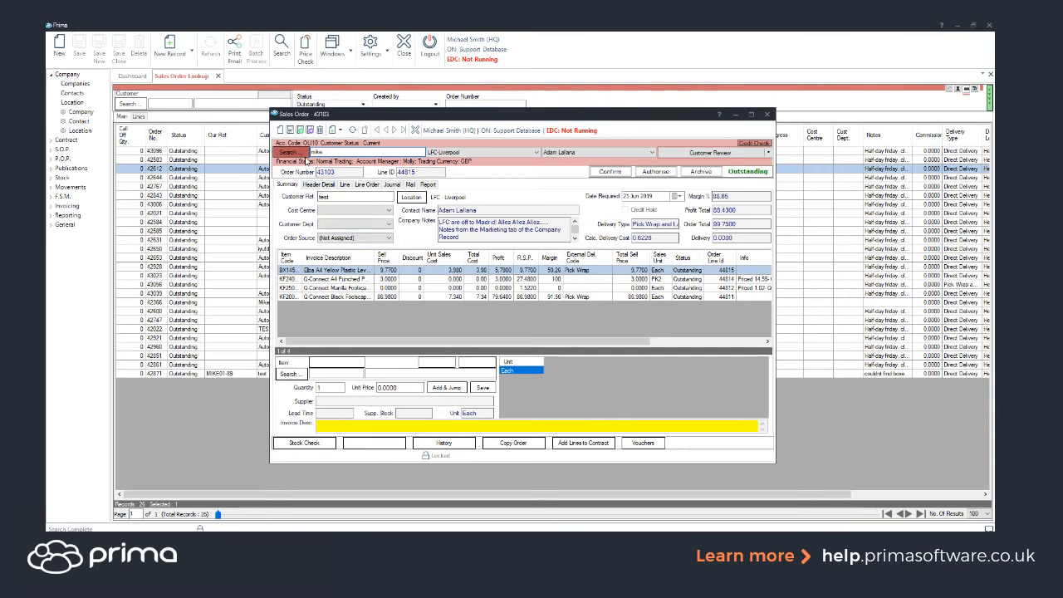
{"action": "left_click", "coordinate": [306, 159]}
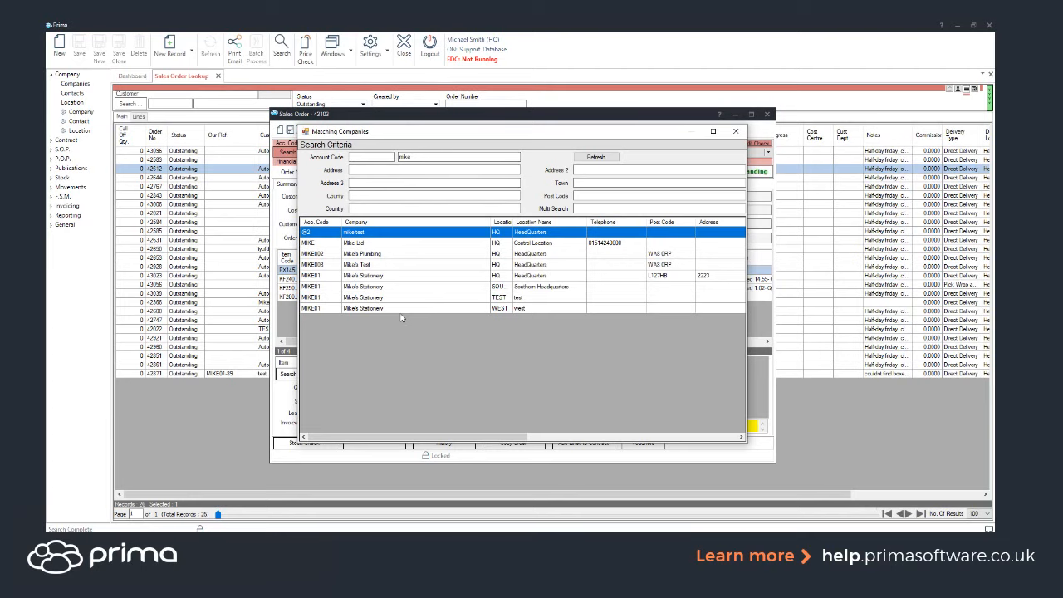
{"action": "left_click", "coordinate": [362, 278]}
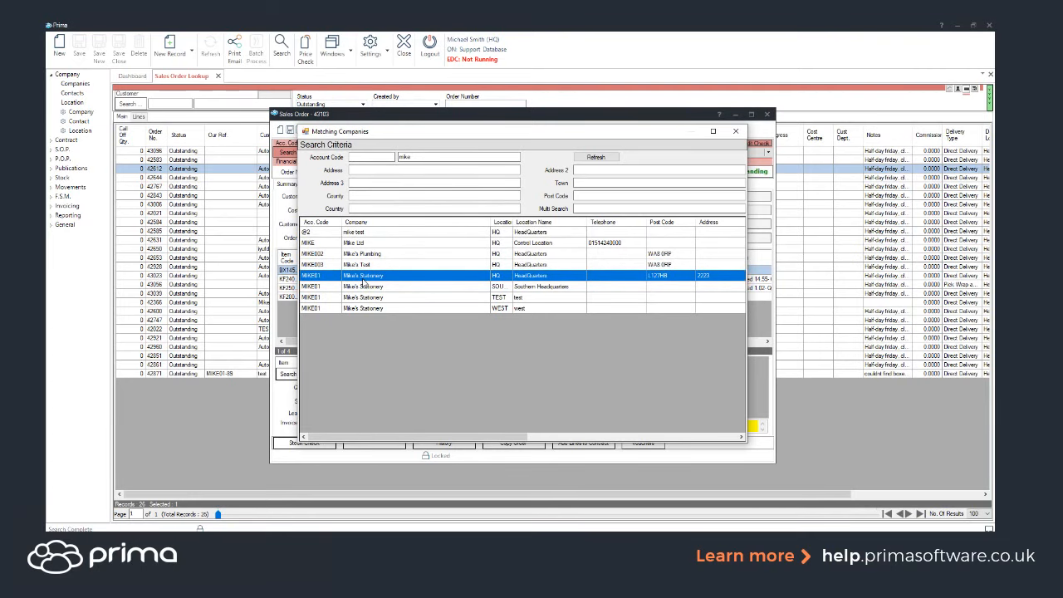
{"action": "double_click", "coordinate": [363, 281]}
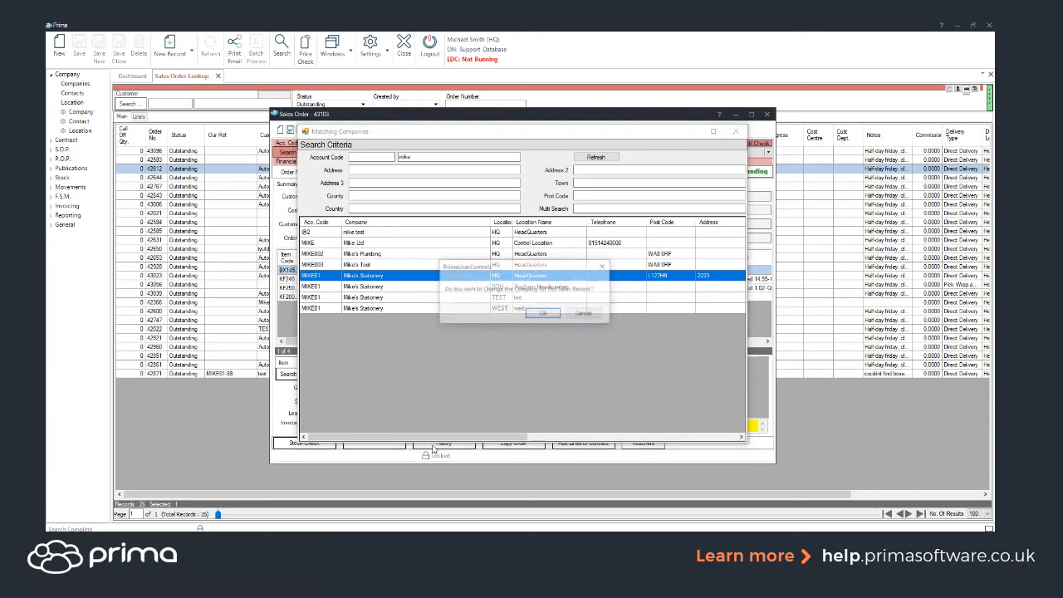
{"action": "left_click", "coordinate": [543, 313]}
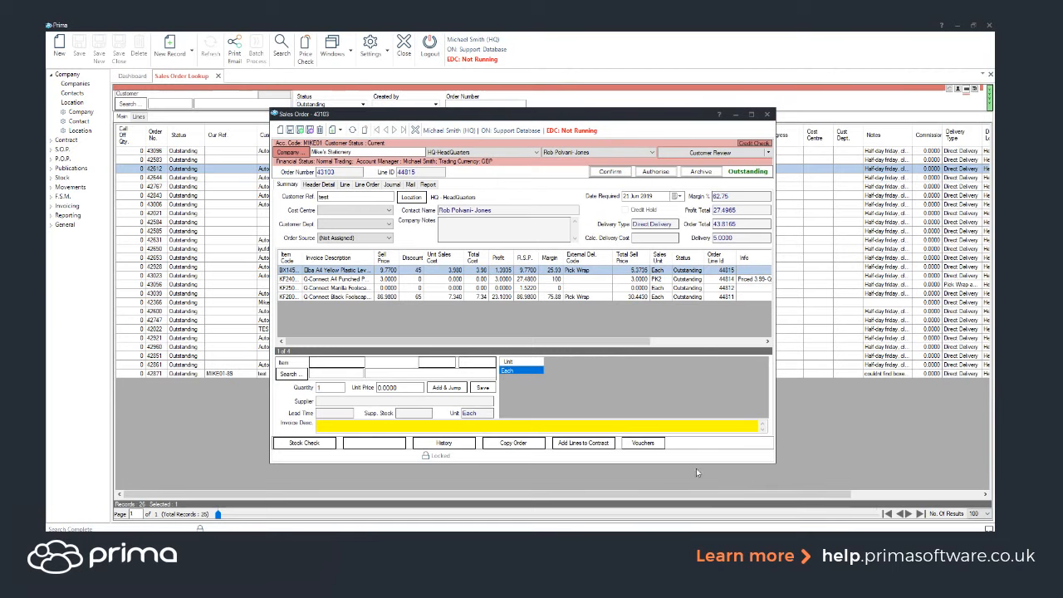
Step: View the vouchers available for the order and close the list without adding one
{"action": "left_click", "coordinate": [654, 442]}
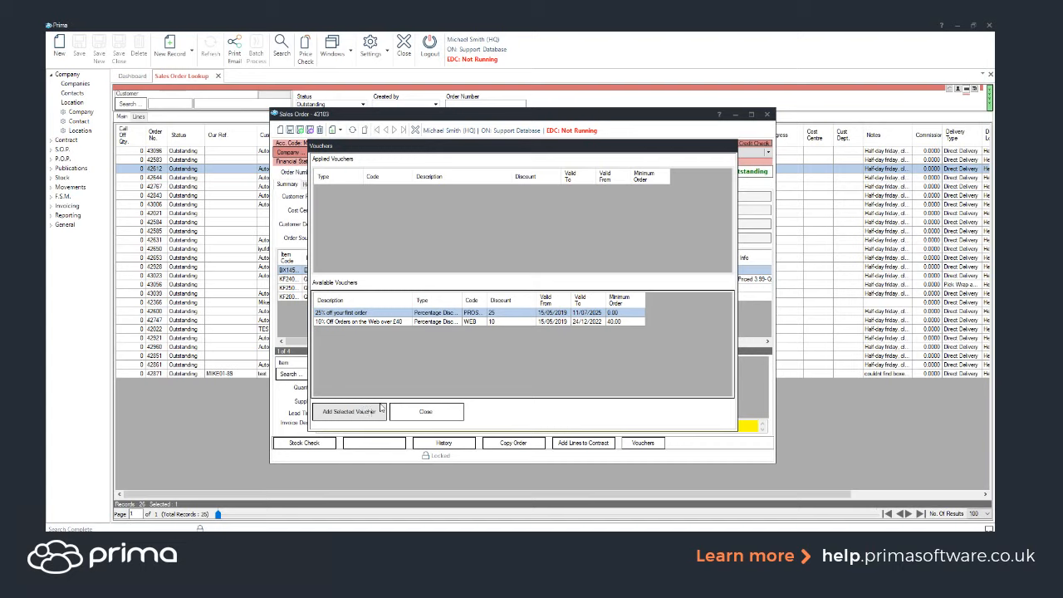
{"action": "left_click", "coordinate": [423, 409]}
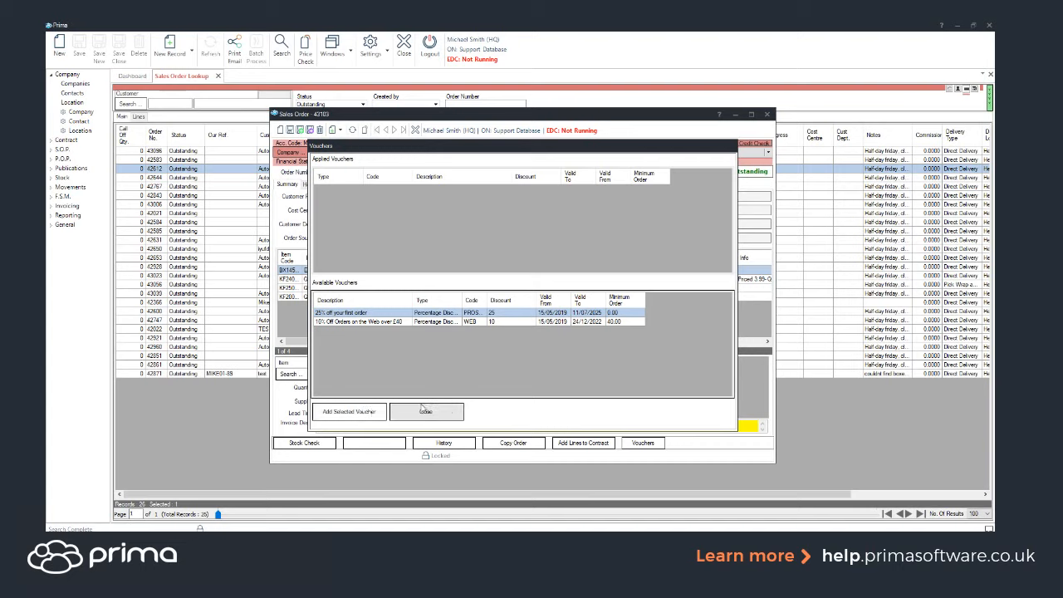
{"action": "left_click", "coordinate": [443, 407]}
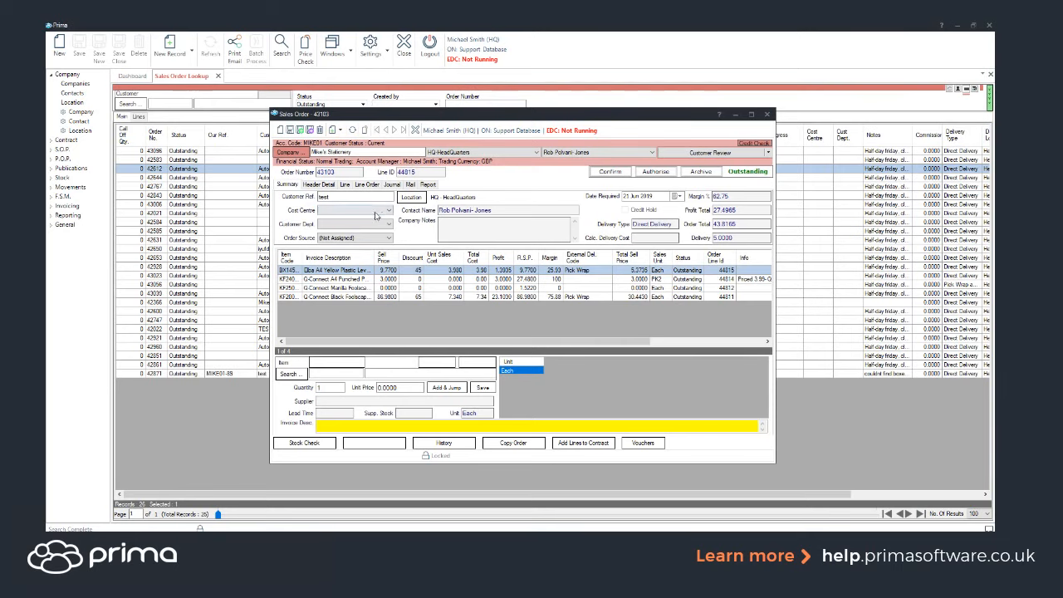
Step: Open the customer's price history from the order, clear the item filter, and search for all contract items
{"action": "left_click", "coordinate": [456, 444]}
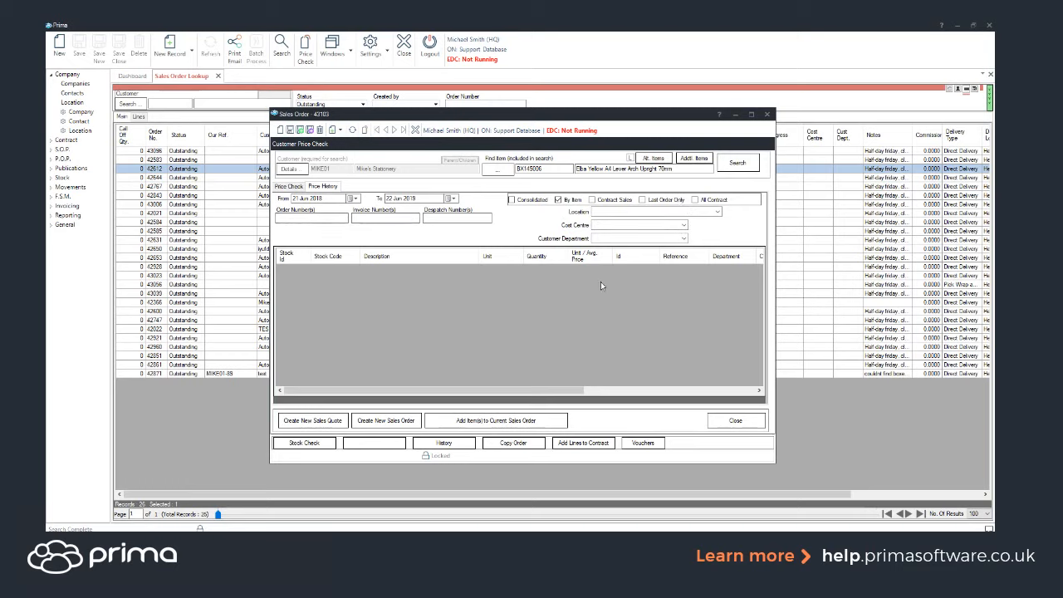
{"action": "left_click", "coordinate": [603, 168]}
{"action": "key", "text": "BackSpace"}
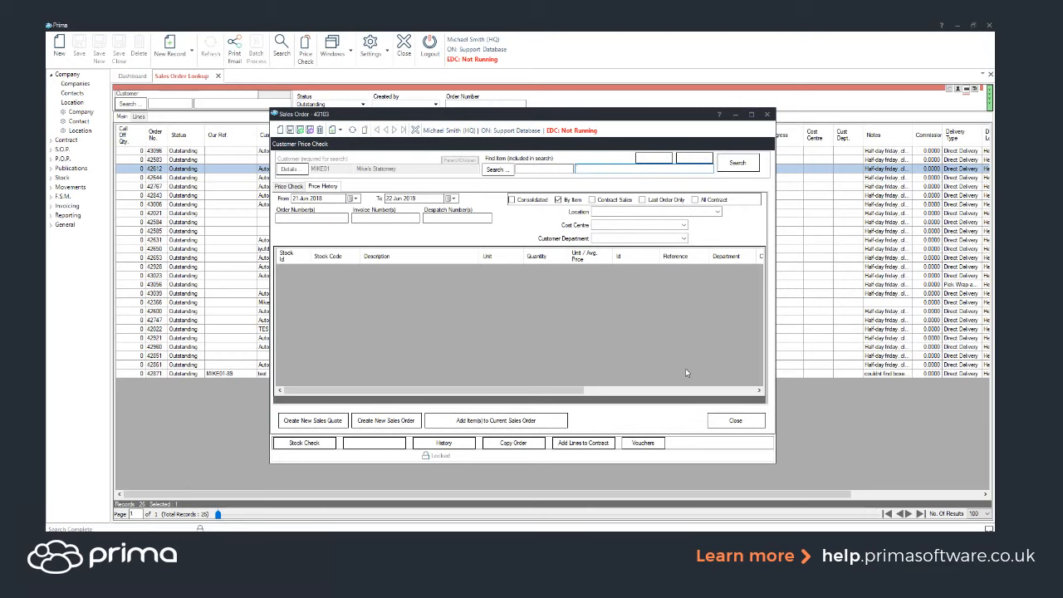
{"action": "left_click", "coordinate": [711, 200]}
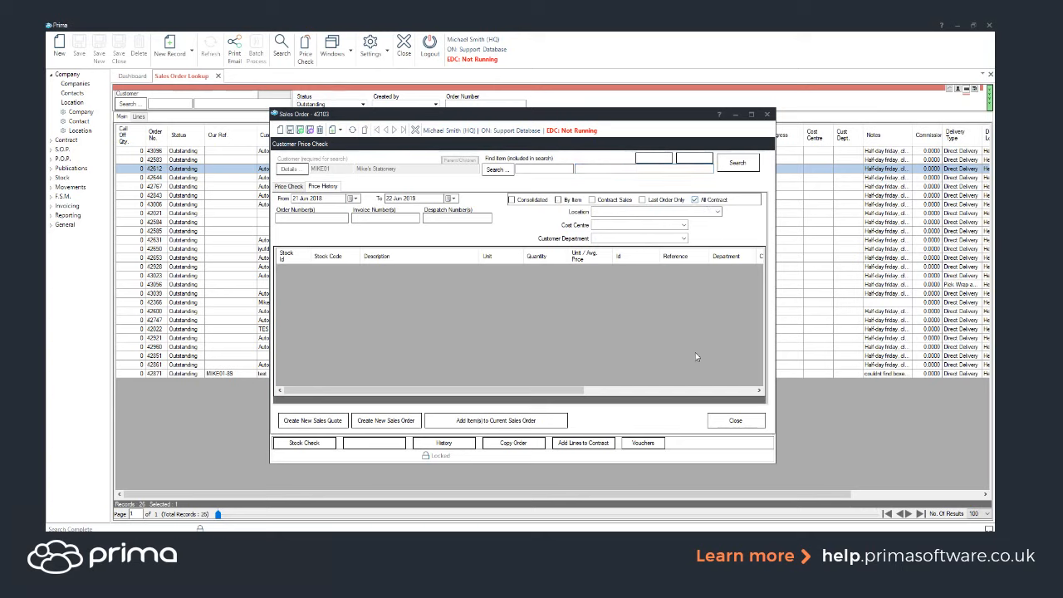
{"action": "left_click", "coordinate": [734, 166]}
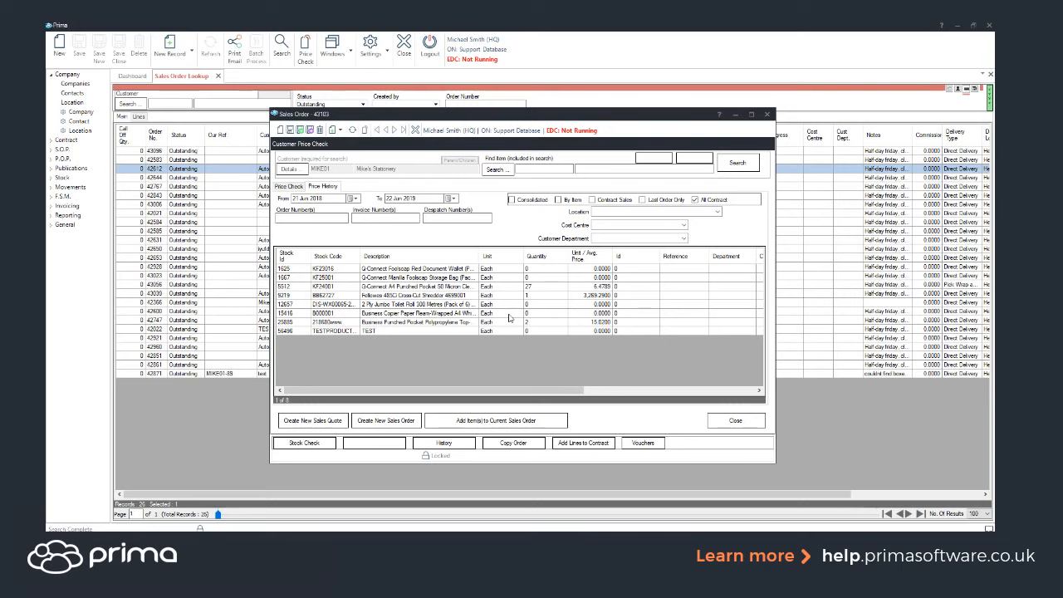
Step: Add the first four contract items, from KF23016 to the Fellowes shredder, to the current sales order and return to that order
{"action": "left_click_drag", "start_coordinate": [450, 271], "coordinate": [431, 295]}
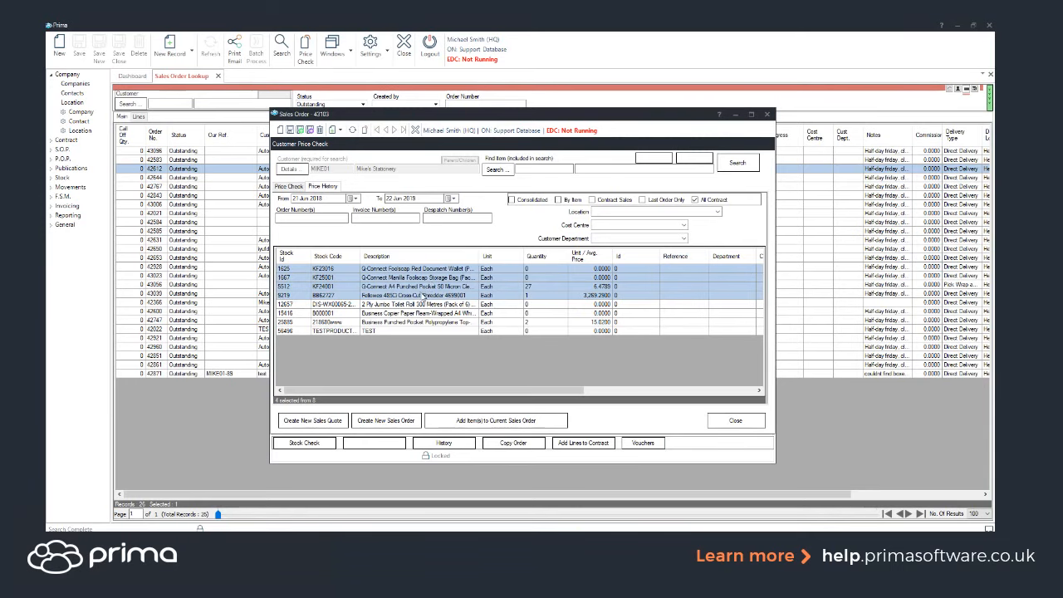
{"action": "left_click", "coordinate": [487, 420]}
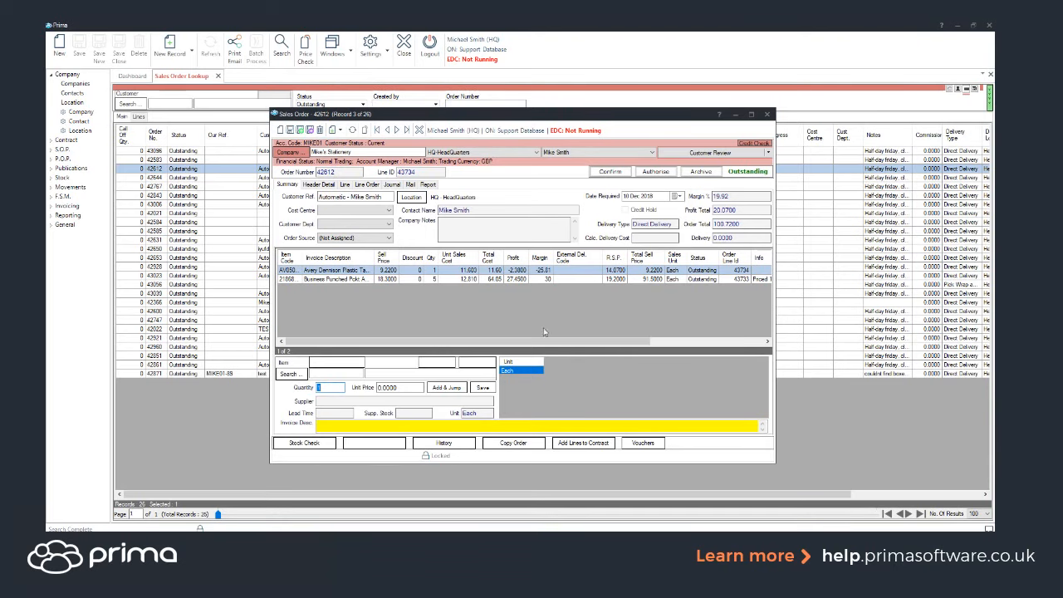
{"action": "left_click", "coordinate": [735, 115]}
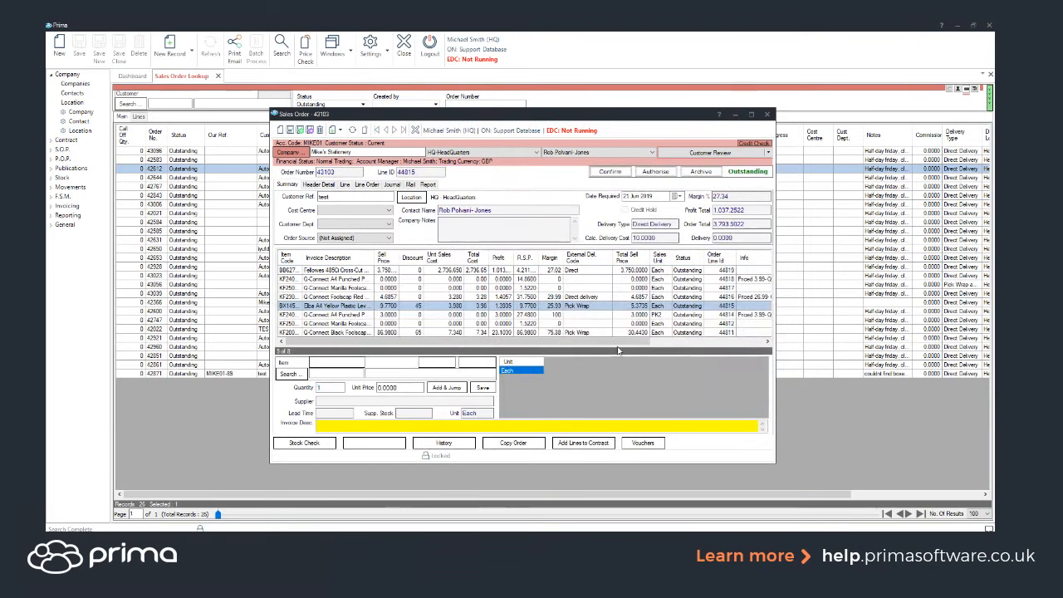